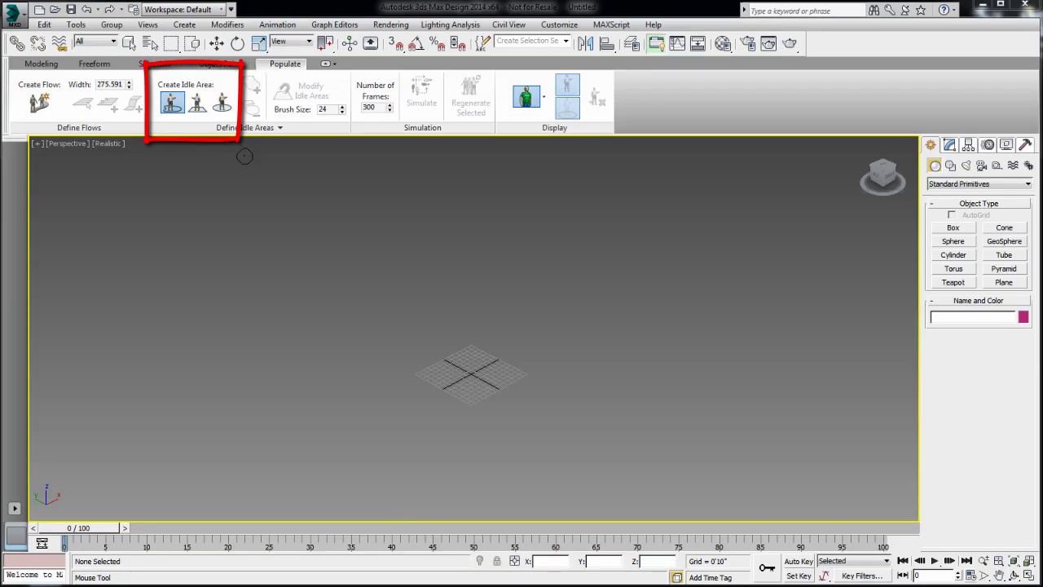
Step: Draw a large freeform idle area around the grid and a rectangular idle area beside it
{"action": "mouse_move", "coordinate": [300, 333]}
{"action": "left_mouse_down"}
{"action": "mouse_move", "coordinate": [230, 381]}
{"action": "mouse_move", "coordinate": [258, 425]}
{"action": "mouse_move", "coordinate": [302, 432]}
{"action": "mouse_move", "coordinate": [366, 387]}
{"action": "mouse_move", "coordinate": [427, 403]}
{"action": "mouse_move", "coordinate": [486, 445]}
{"action": "mouse_move", "coordinate": [553, 441]}
{"action": "mouse_move", "coordinate": [652, 400]}
{"action": "mouse_move", "coordinate": [667, 317]}
{"action": "mouse_move", "coordinate": [593, 248]}
{"action": "mouse_move", "coordinate": [530, 250]}
{"action": "mouse_move", "coordinate": [466, 291]}
{"action": "mouse_move", "coordinate": [374, 297]}
{"action": "mouse_move", "coordinate": [325, 284]}
{"action": "mouse_move", "coordinate": [309, 314]}
{"action": "left_mouse_up"}
{"action": "mouse_move", "coordinate": [565, 363]}
{"action": "middle_mouse_down"}
{"action": "mouse_move", "coordinate": [576, 341]}
{"action": "mouse_move", "coordinate": [440, 345]}
{"action": "middle_mouse_up"}
{"action": "left_click", "coordinate": [196, 102]}
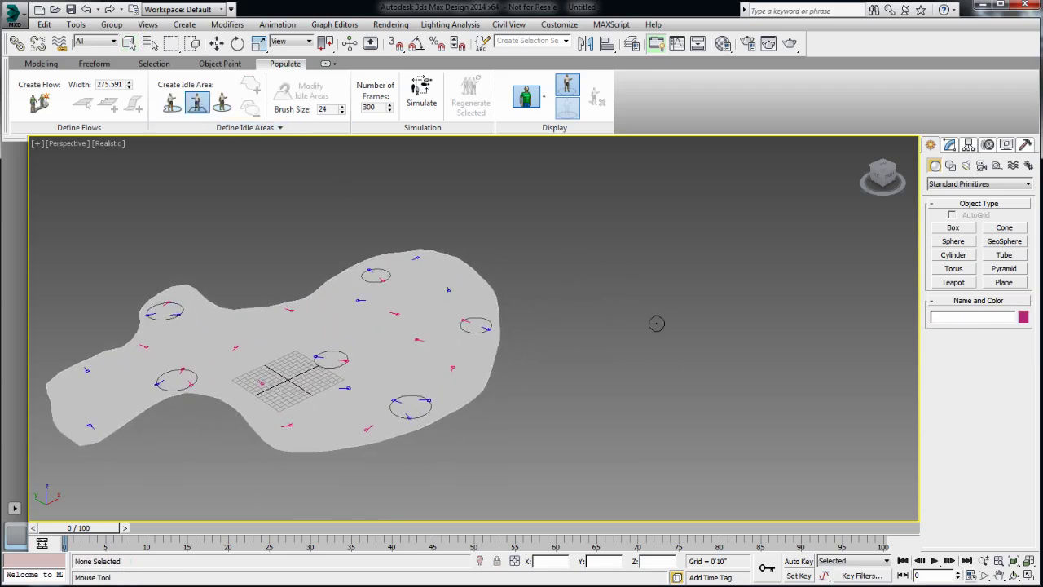
{"action": "left_click_drag", "start_coordinate": [585, 294], "coordinate": [721, 474]}
{"action": "middle_click_drag", "start_coordinate": [500, 290], "coordinate": [459, 298]}
{"action": "middle_click_drag", "start_coordinate": [641, 391], "coordinate": [423, 403]}
Step: Draw a circular idle area on the far side of the rectangular one
{"action": "left_click", "coordinate": [222, 102]}
{"action": "left_click_drag", "start_coordinate": [695, 357], "coordinate": [712, 438]}
{"action": "left_click", "coordinate": [1015, 576]}
{"action": "left_click_drag", "start_coordinate": [521, 402], "coordinate": [472, 421]}
{"action": "middle_click_drag", "start_coordinate": [473, 421], "coordinate": [490, 430]}
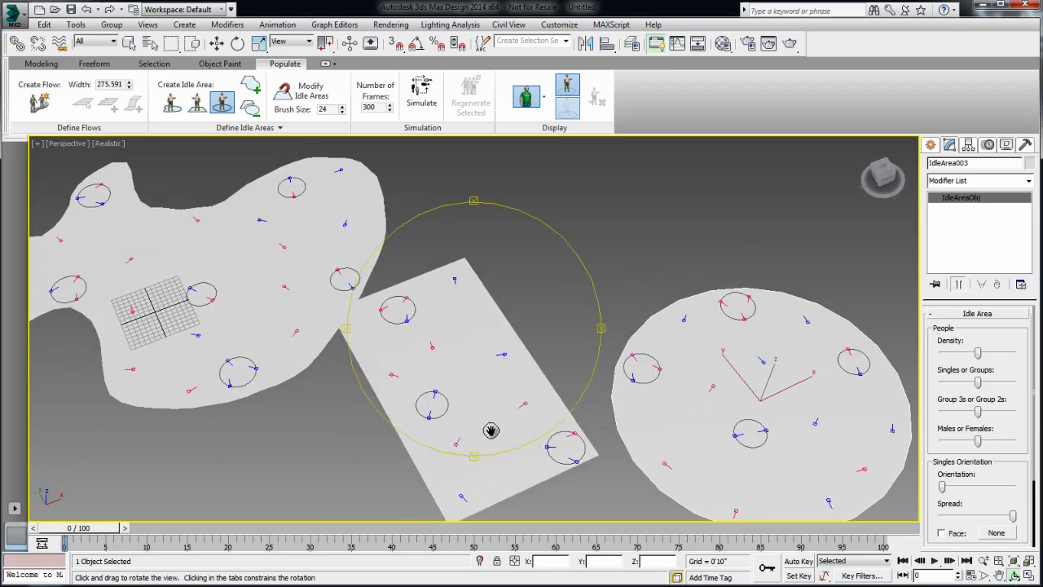
Step: Simulate the crowd for 300 frames and review the animated people from several angles up to frame 299
{"action": "left_click", "coordinate": [421, 96]}
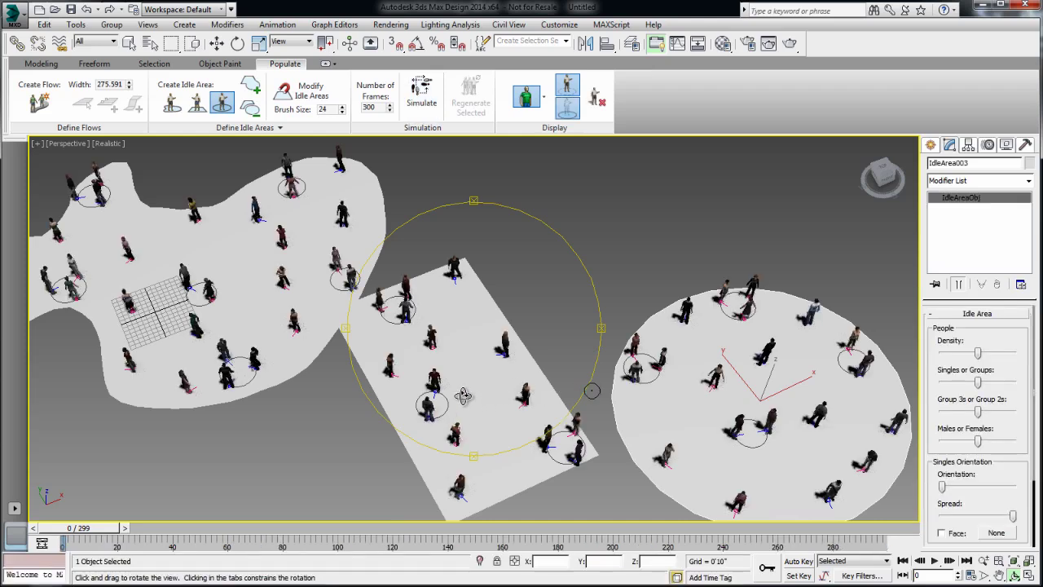
{"action": "left_click_drag", "start_coordinate": [484, 372], "coordinate": [475, 260]}
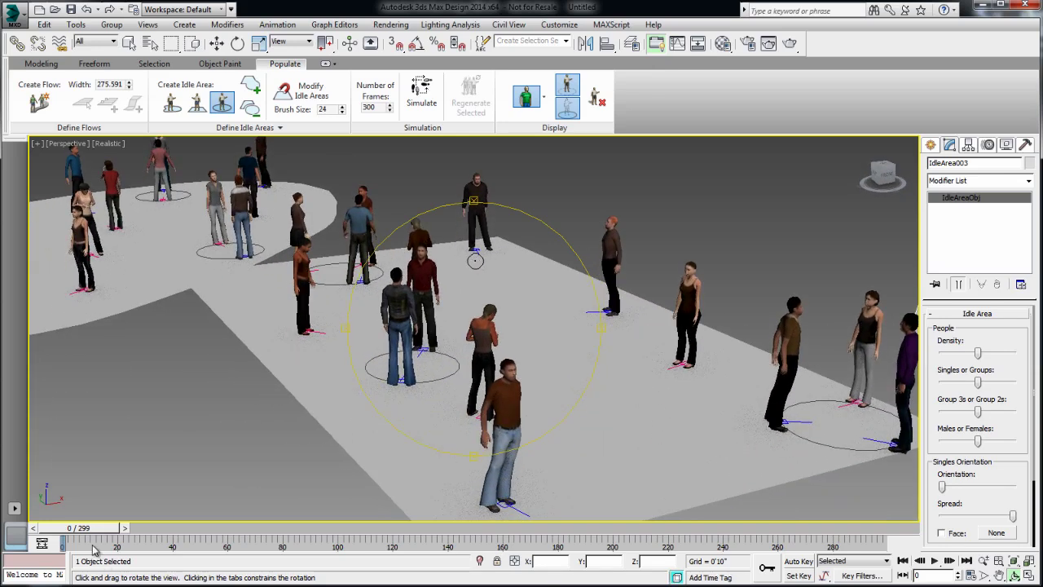
{"action": "left_click_drag", "start_coordinate": [92, 542], "coordinate": [906, 549]}
{"action": "key", "text": "ctrl+r"}
{"action": "left_click_drag", "start_coordinate": [397, 346], "coordinate": [824, 394]}
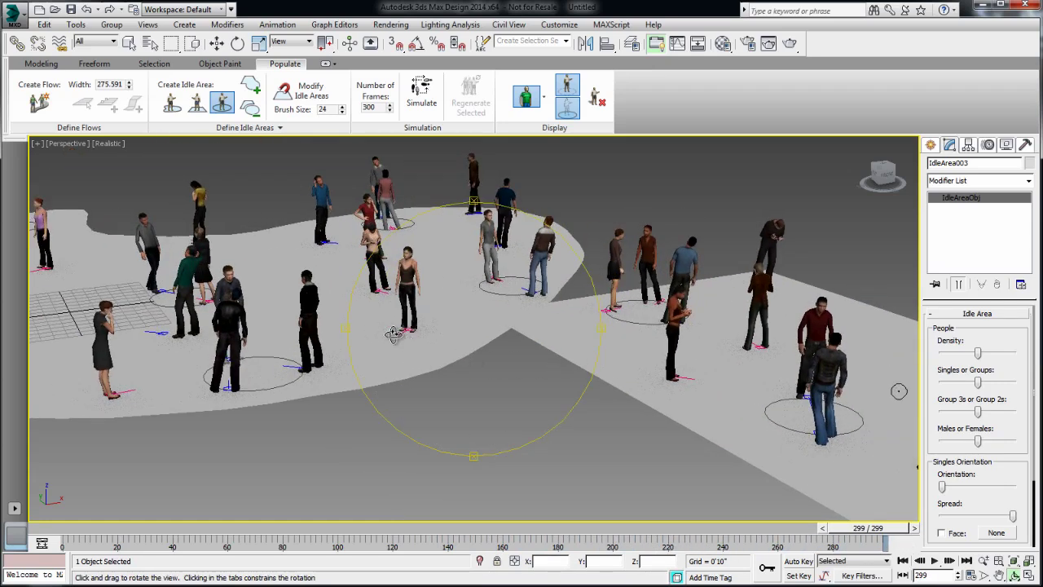
{"action": "left_click_drag", "start_coordinate": [392, 337], "coordinate": [848, 375]}
{"action": "left_click_drag", "start_coordinate": [483, 350], "coordinate": [708, 404]}
{"action": "left_click_drag", "start_coordinate": [496, 380], "coordinate": [554, 383]}
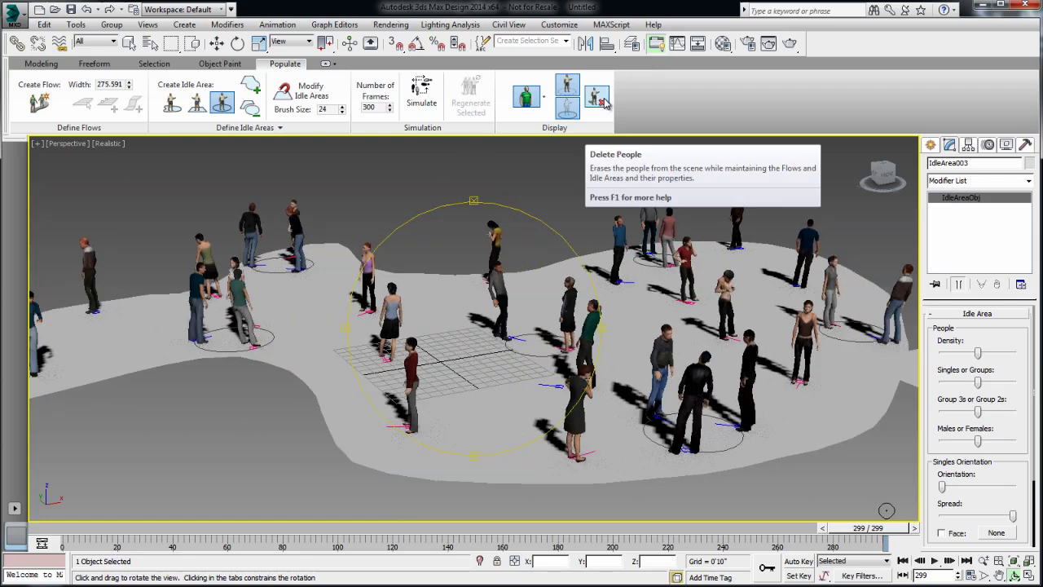
Step: Delete the simulated people and raise the freeform idle area's Density to the maximum
{"action": "left_click", "coordinate": [597, 99]}
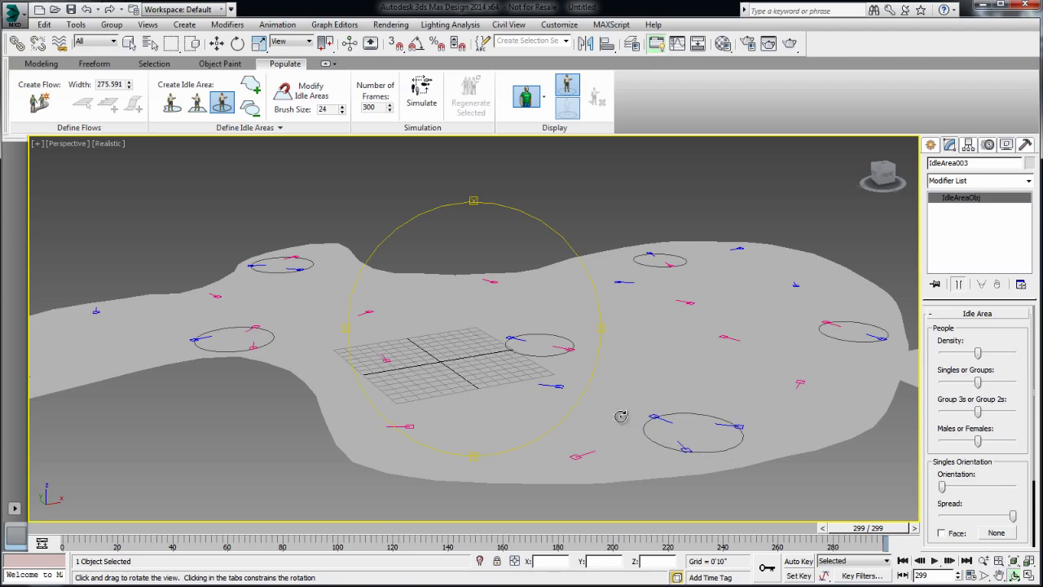
{"action": "mouse_move", "coordinate": [445, 363]}
{"action": "left_mouse_down"}
{"action": "mouse_move", "coordinate": [442, 444]}
{"action": "mouse_move", "coordinate": [444, 367]}
{"action": "mouse_move", "coordinate": [454, 384]}
{"action": "left_mouse_up"}
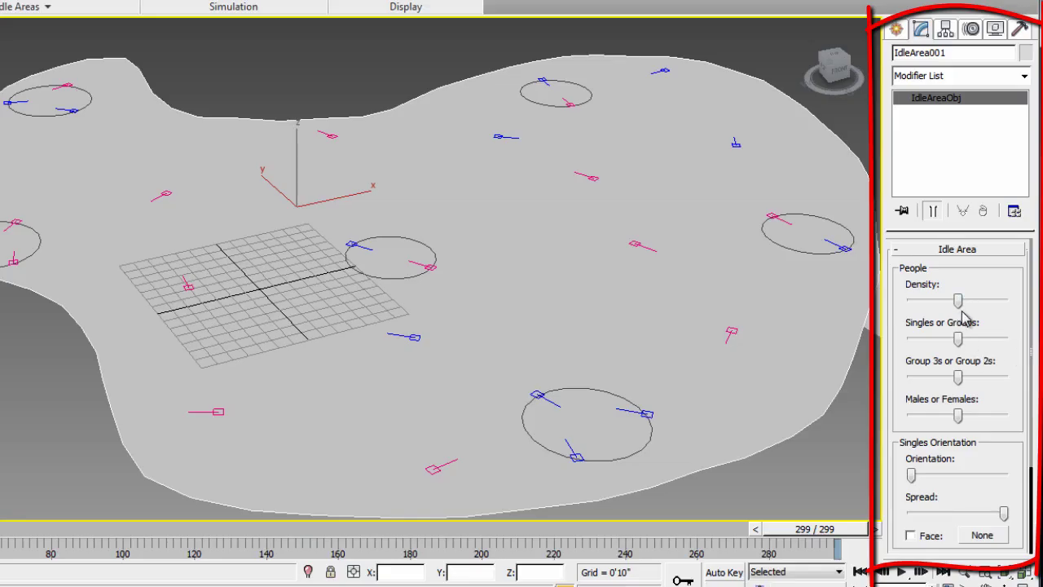
{"action": "left_click_drag", "start_coordinate": [959, 302], "coordinate": [1015, 310]}
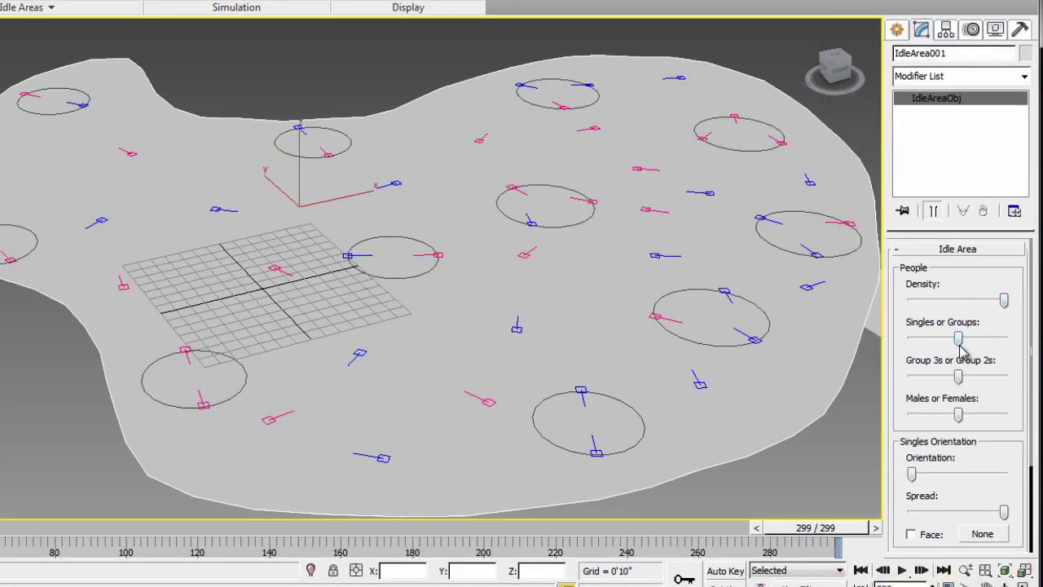
Step: Try the freeform area's Singles or Groups setting at all groups, all singles, an even mix, and all groups again
{"action": "left_click_drag", "start_coordinate": [958, 337], "coordinate": [1029, 352]}
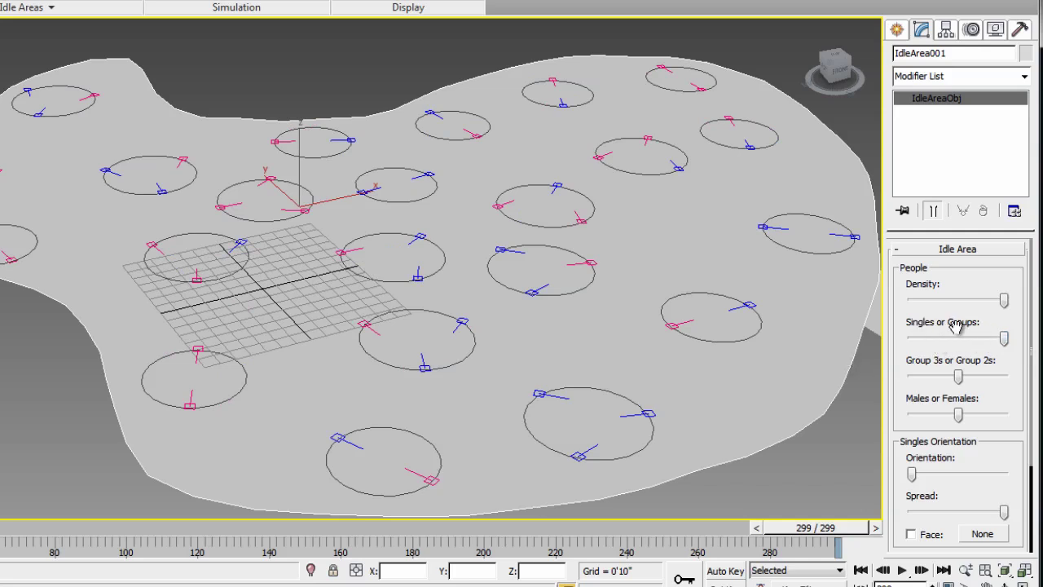
{"action": "left_click_drag", "start_coordinate": [1003, 338], "coordinate": [910, 337]}
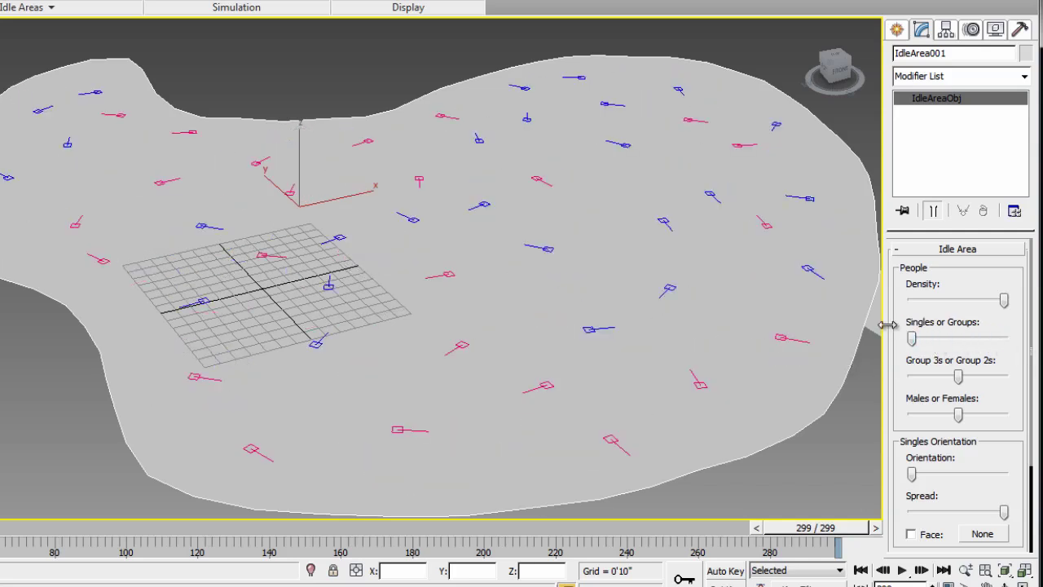
{"action": "left_click_drag", "start_coordinate": [912, 337], "coordinate": [957, 338]}
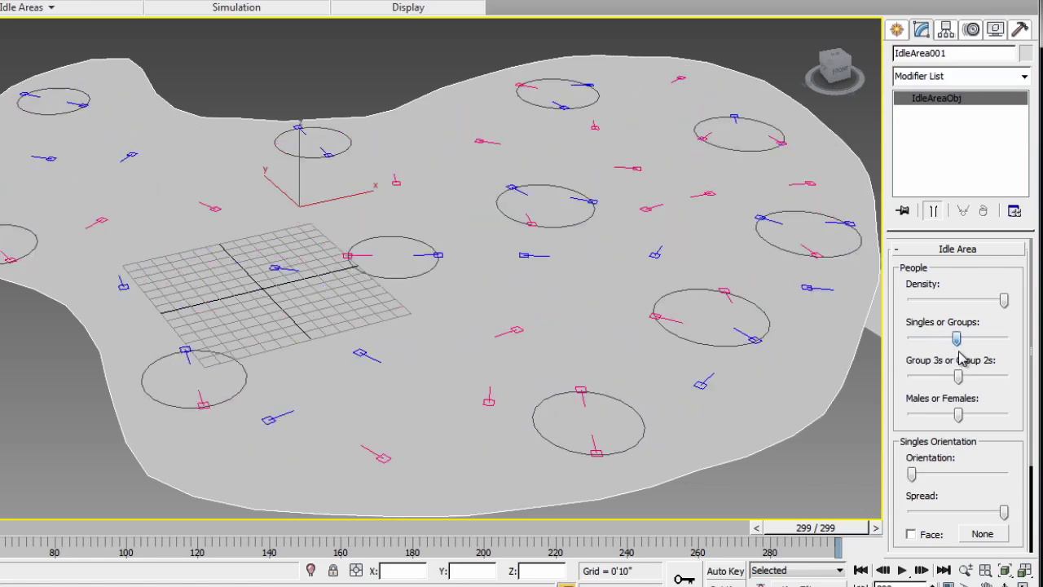
{"action": "left_click_drag", "start_coordinate": [960, 343], "coordinate": [1008, 339]}
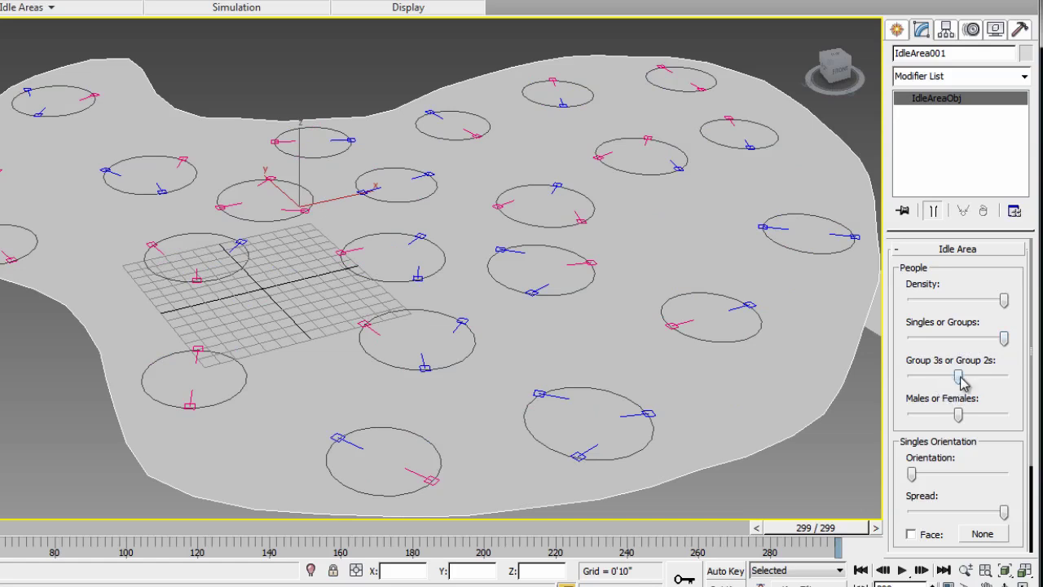
Step: Try only pairs and only groups of three, and return both group settings to an even mix
{"action": "left_click_drag", "start_coordinate": [959, 376], "coordinate": [1018, 383]}
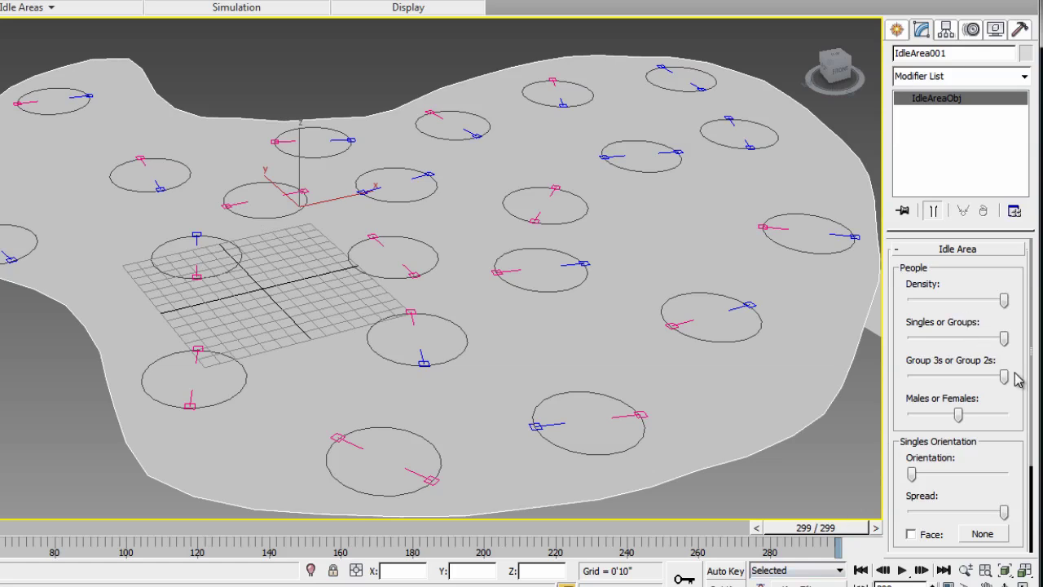
{"action": "left_click_drag", "start_coordinate": [1004, 376], "coordinate": [911, 390]}
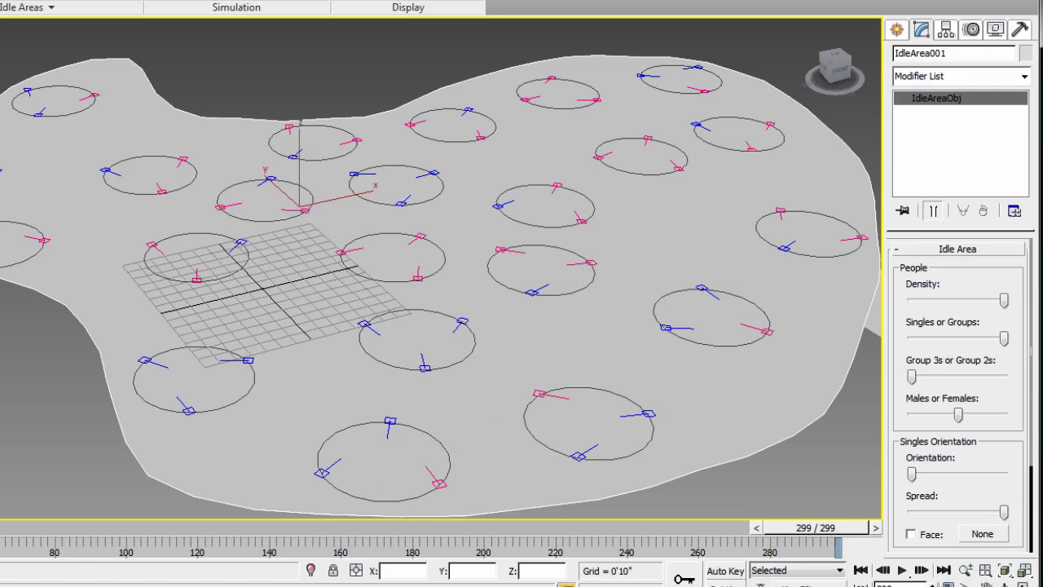
{"action": "left_click_drag", "start_coordinate": [916, 387], "coordinate": [960, 391]}
{"action": "left_click_drag", "start_coordinate": [1002, 340], "coordinate": [958, 342]}
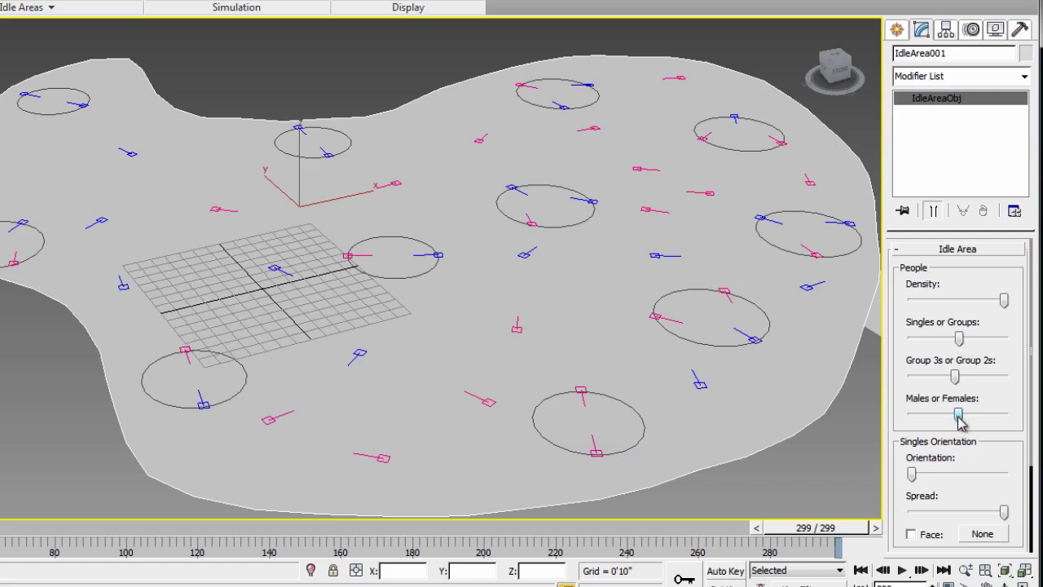
Step: Try an all-male crowd in the freeform area and restore a roughly even male and female mix
{"action": "left_click_drag", "start_coordinate": [963, 417], "coordinate": [911, 415]}
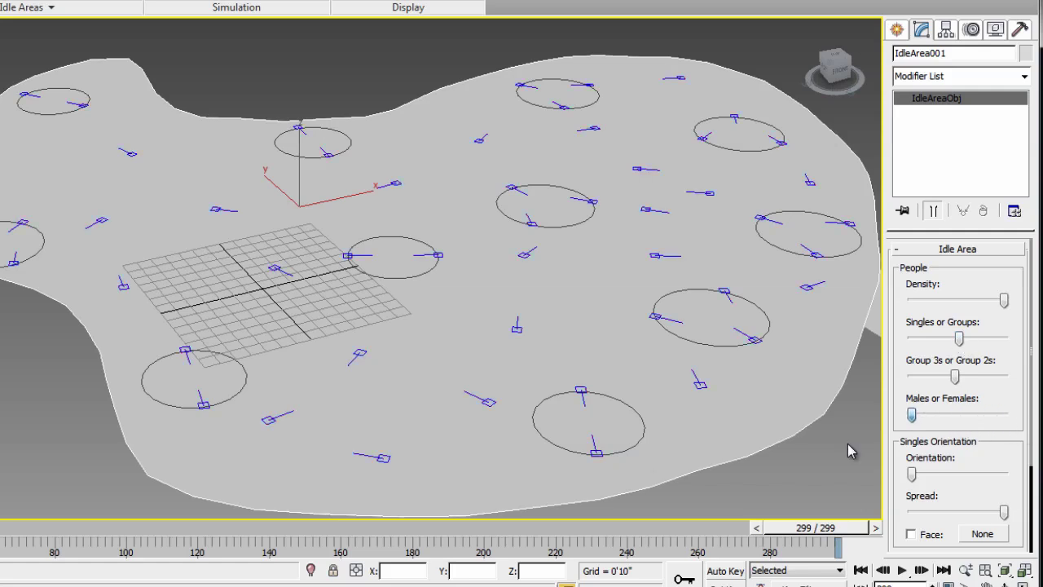
{"action": "left_click_drag", "start_coordinate": [911, 415], "coordinate": [954, 414]}
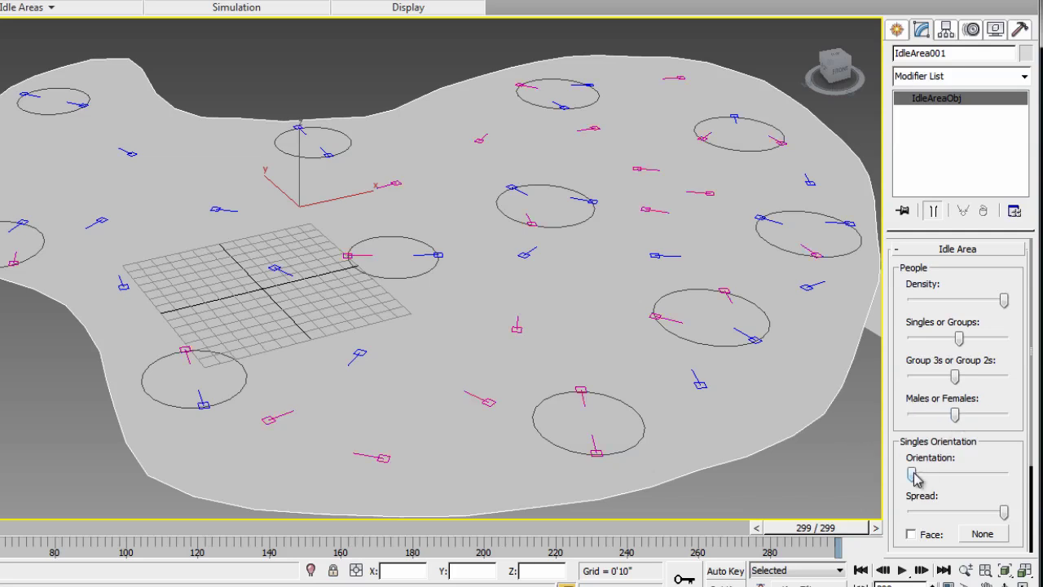
Step: Turn the singles' Orientation to about two thirds of its range, then simulate the crowd and scrub through the animation
{"action": "left_click_drag", "start_coordinate": [914, 476], "coordinate": [980, 491]}
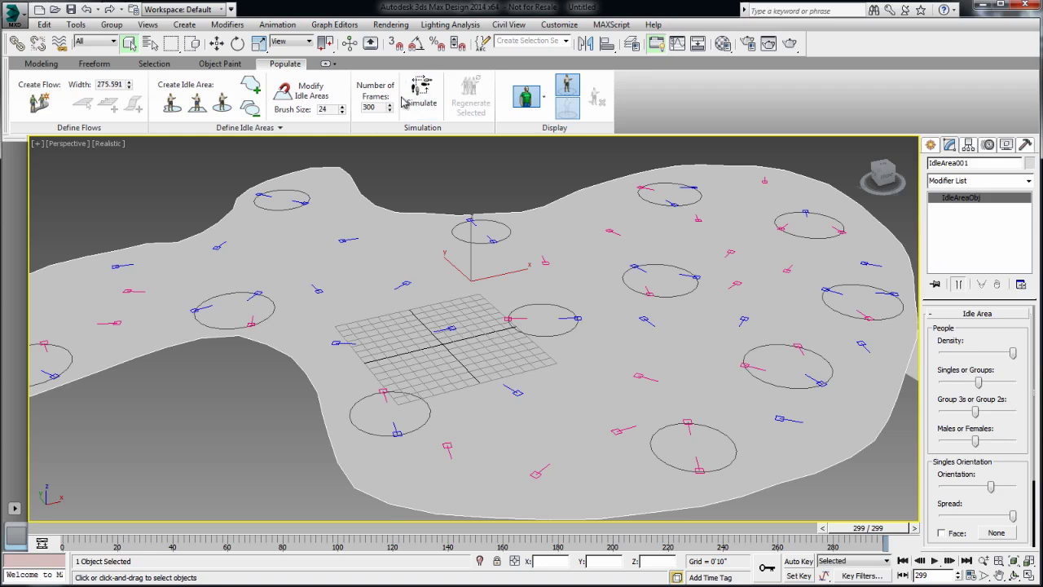
{"action": "left_click", "coordinate": [420, 91]}
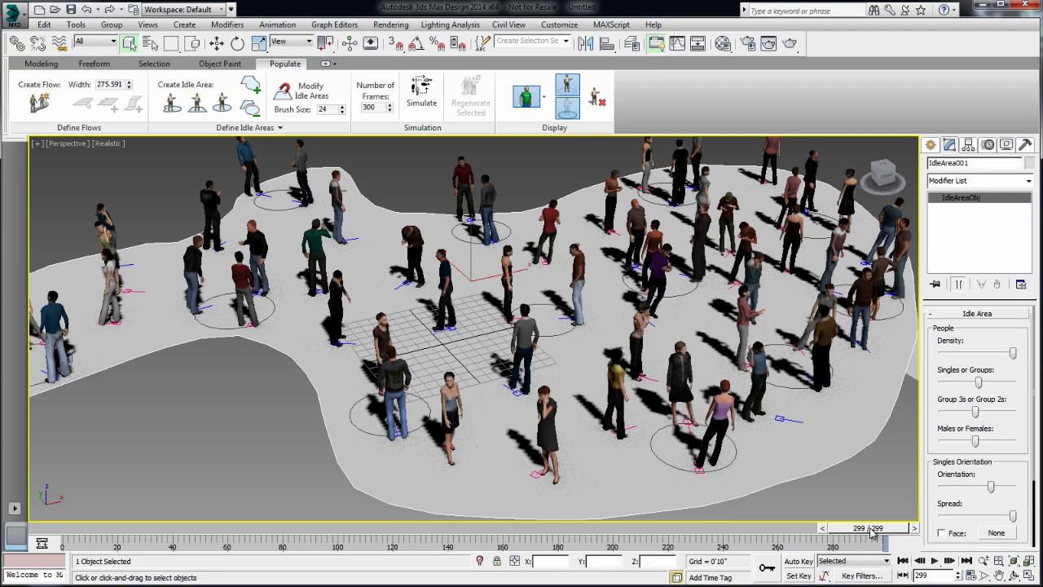
{"action": "left_click_drag", "start_coordinate": [869, 528], "coordinate": [458, 527]}
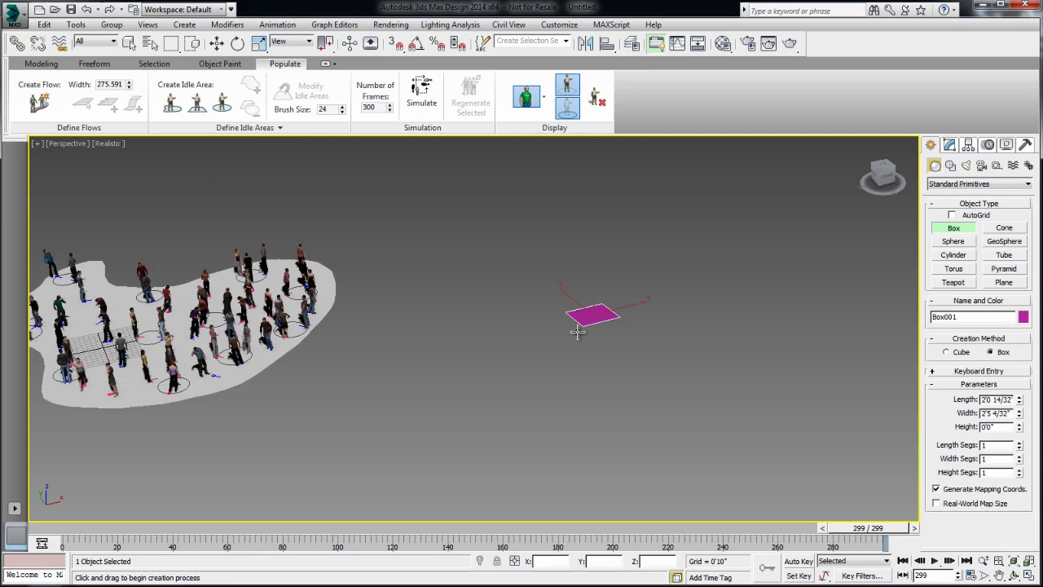
Step: Create three boxes beside the crowd: a tall one about 21 ft 3 in by 29 ft 9 in and two low ones
{"action": "left_click_drag", "start_coordinate": [577, 331], "coordinate": [517, 398]}
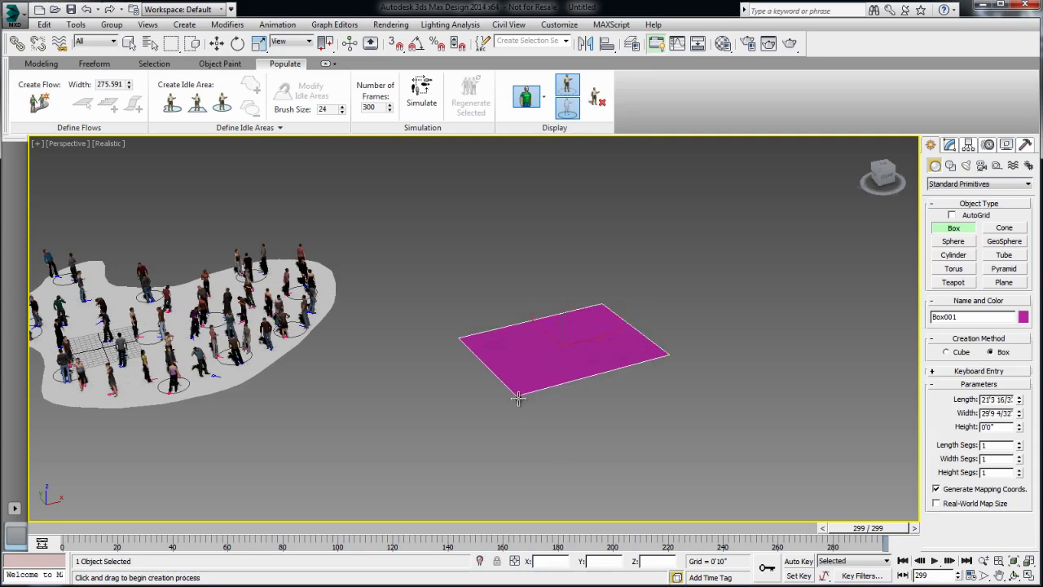
{"action": "left_click", "coordinate": [569, 348]}
{"action": "middle_click_drag", "start_coordinate": [568, 348], "coordinate": [573, 326]}
{"action": "left_click_drag", "start_coordinate": [619, 311], "coordinate": [559, 421]}
{"action": "left_click", "coordinate": [521, 430]}
{"action": "middle_click_drag", "start_coordinate": [521, 430], "coordinate": [709, 403]}
{"action": "left_click_drag", "start_coordinate": [552, 347], "coordinate": [454, 487]}
Step: Draw rectangular idle areas on top of the tall magenta box and the low cyan box
{"action": "middle_click_drag", "start_coordinate": [719, 410], "coordinate": [464, 401]}
{"action": "left_click", "coordinate": [197, 113]}
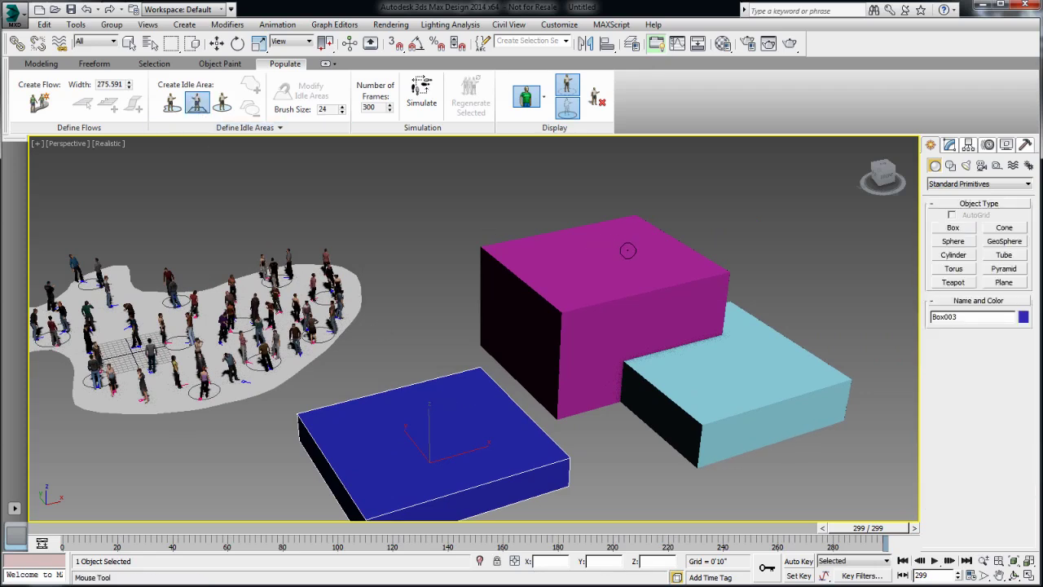
{"action": "mouse_move", "coordinate": [629, 227]}
{"action": "left_mouse_down"}
{"action": "mouse_move", "coordinate": [587, 253]}
{"action": "mouse_move", "coordinate": [565, 299]}
{"action": "left_mouse_up"}
{"action": "middle_click_drag", "start_coordinate": [601, 380], "coordinate": [568, 334], "text": "alt"}
Step: Draw a freeform idle area on top of the blue box and raise it slightly above the surface
{"action": "key", "text": "w"}
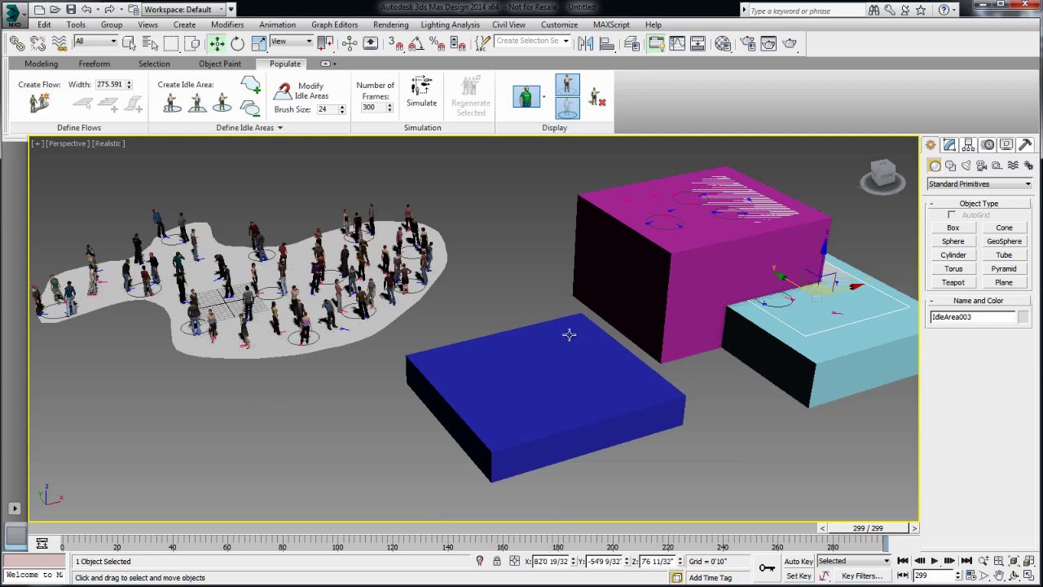
{"action": "left_click", "coordinate": [611, 361]}
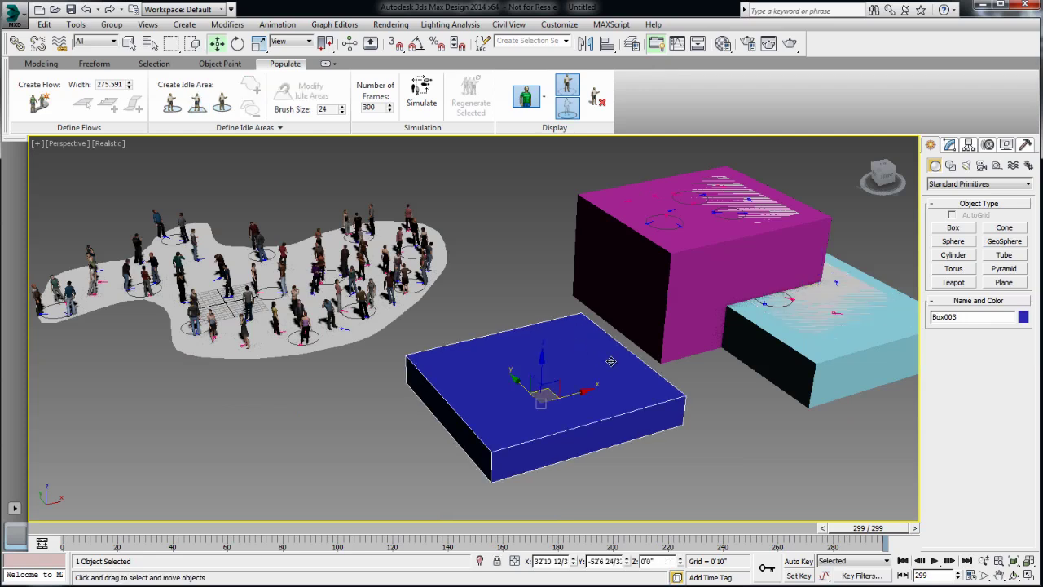
{"action": "left_click", "coordinate": [171, 102]}
{"action": "mouse_move", "coordinate": [570, 323]}
{"action": "left_mouse_down"}
{"action": "mouse_move", "coordinate": [554, 339]}
{"action": "mouse_move", "coordinate": [487, 344]}
{"action": "mouse_move", "coordinate": [438, 362]}
{"action": "mouse_move", "coordinate": [513, 439]}
{"action": "mouse_move", "coordinate": [538, 411]}
{"action": "mouse_move", "coordinate": [603, 383]}
{"action": "mouse_move", "coordinate": [655, 382]}
{"action": "mouse_move", "coordinate": [601, 357]}
{"action": "mouse_move", "coordinate": [580, 326]}
{"action": "left_mouse_up"}
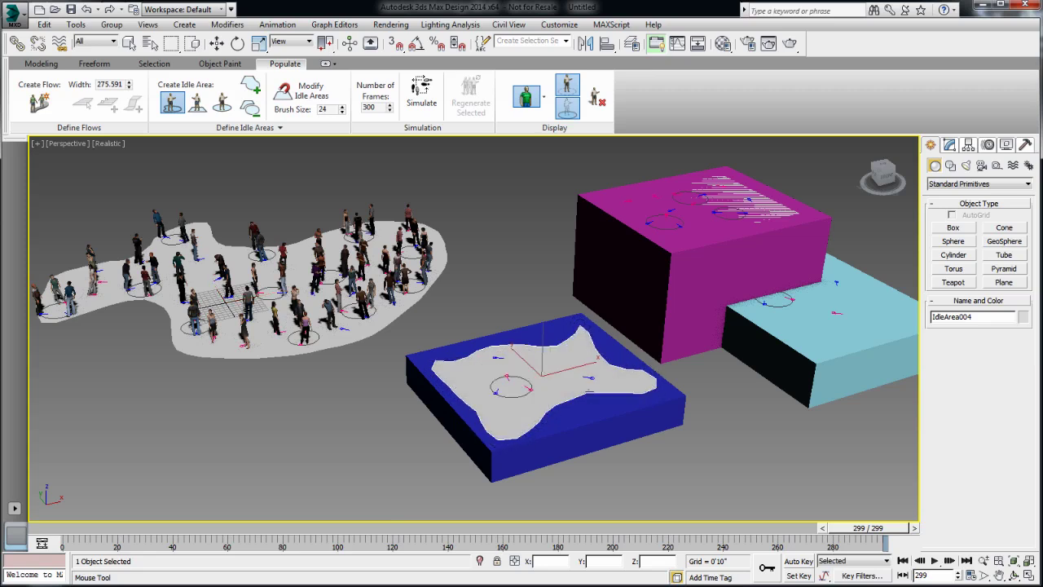
{"action": "left_click", "coordinate": [216, 43]}
{"action": "mouse_move", "coordinate": [549, 339]}
{"action": "left_mouse_down"}
{"action": "mouse_move", "coordinate": [554, 279]}
{"action": "mouse_move", "coordinate": [536, 407]}
{"action": "mouse_move", "coordinate": [531, 341]}
{"action": "left_mouse_up"}
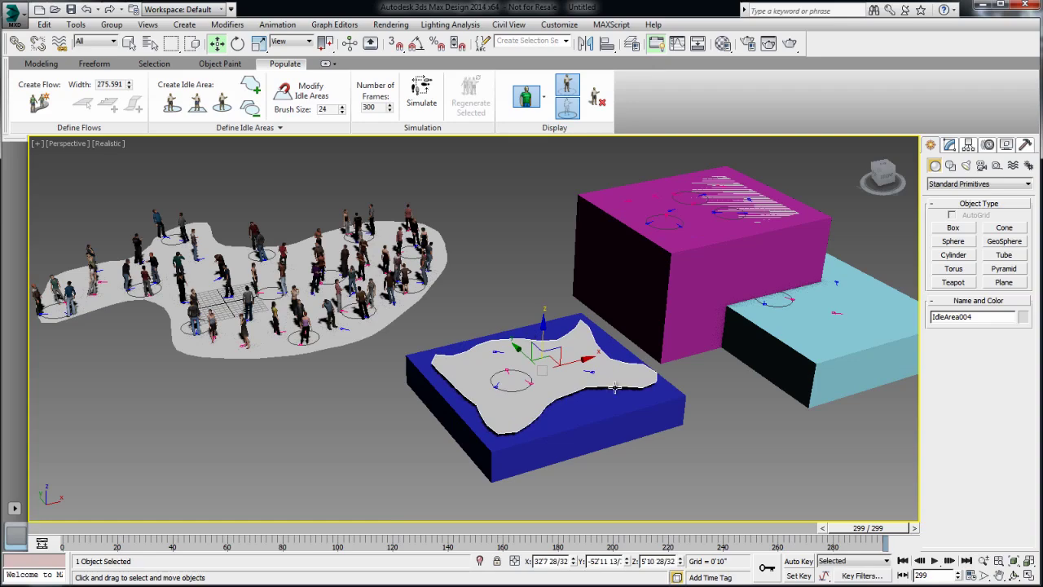